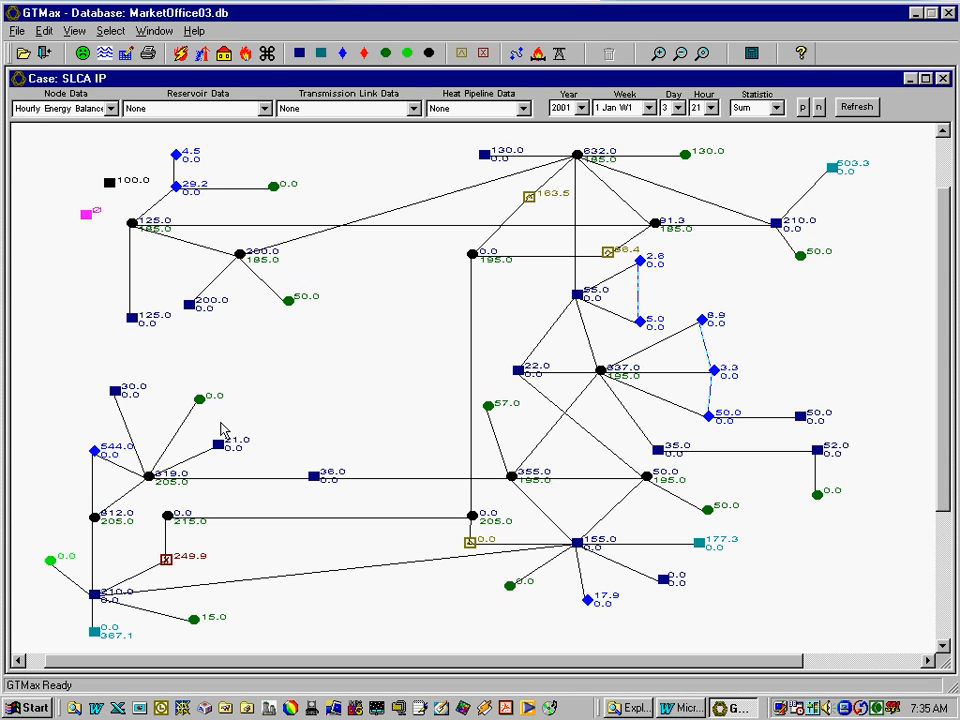
Open the input form of the Glen Canyon hydro node and review its weekly, daily, hourly and system inputs
right_click(96, 453)
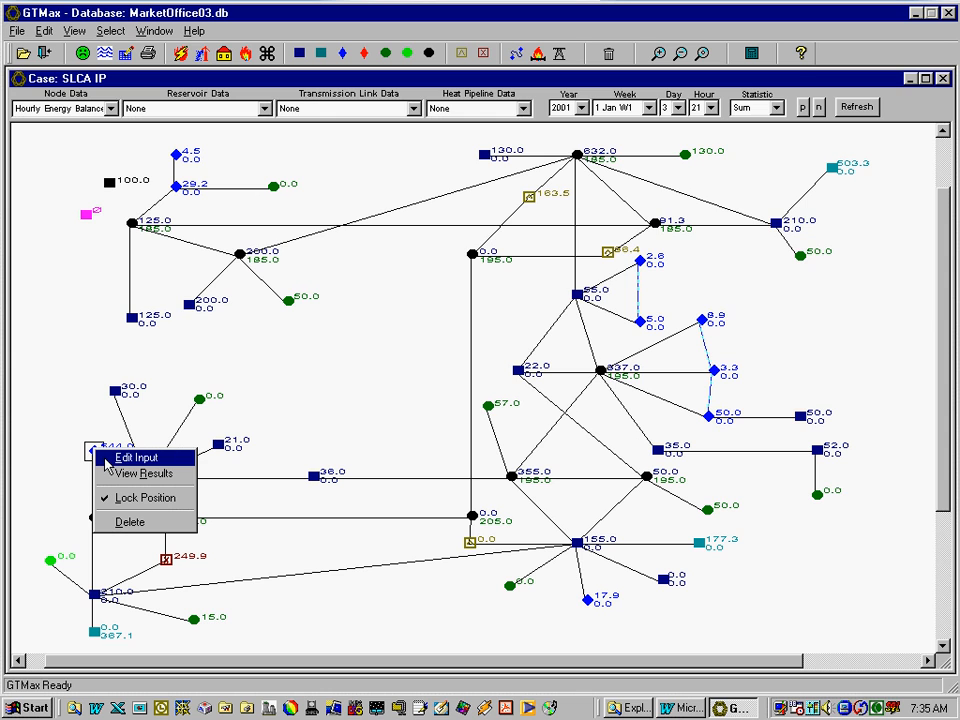
left_click(107, 462)
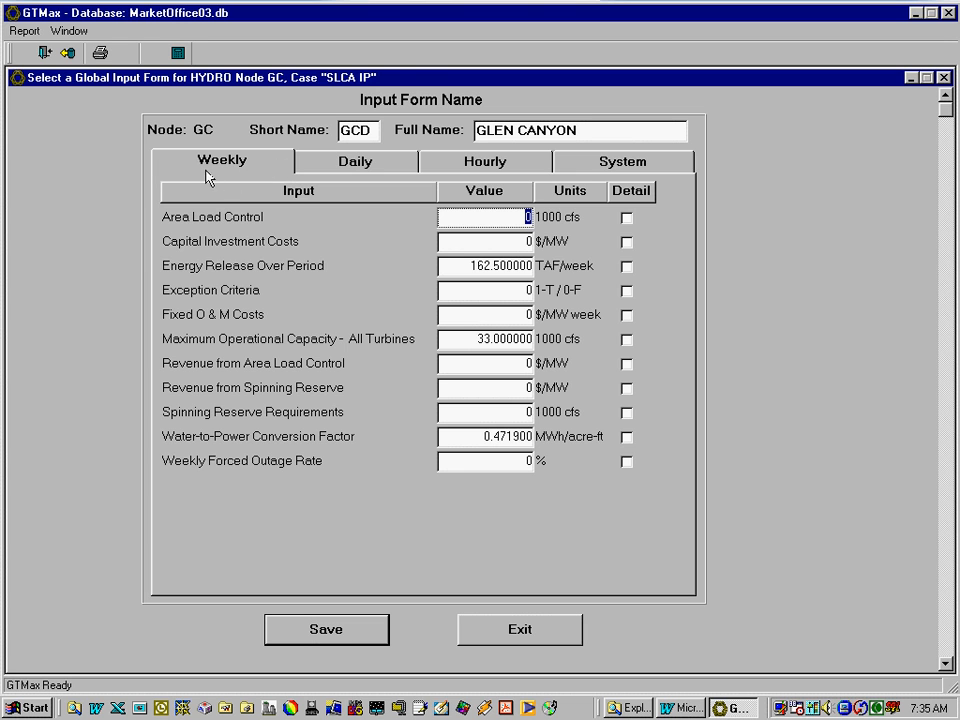
left_click(342, 164)
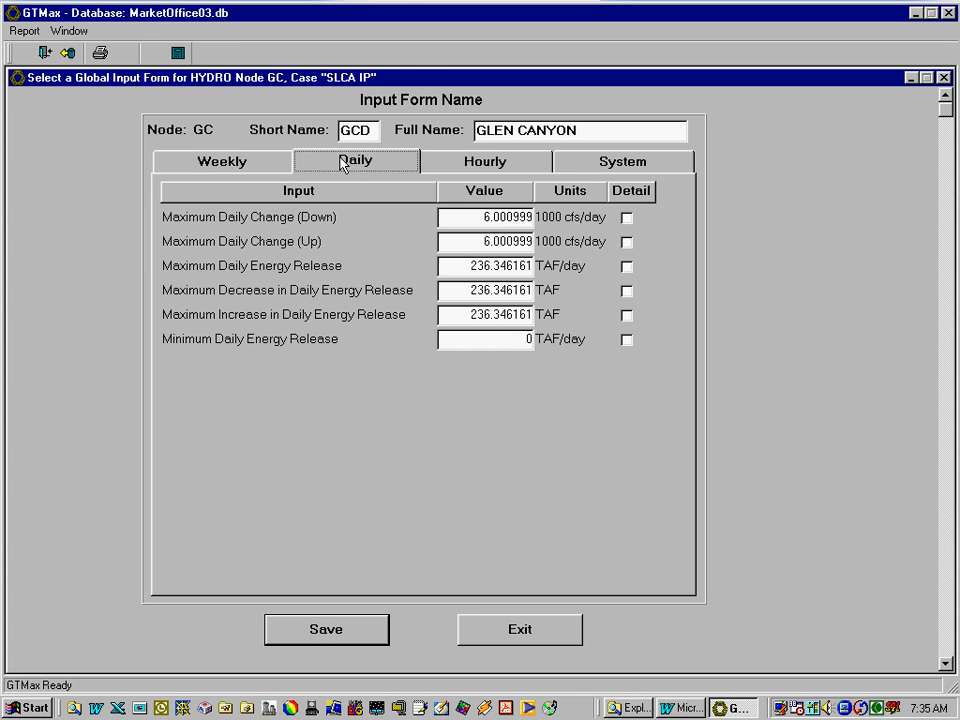
left_click(468, 166)
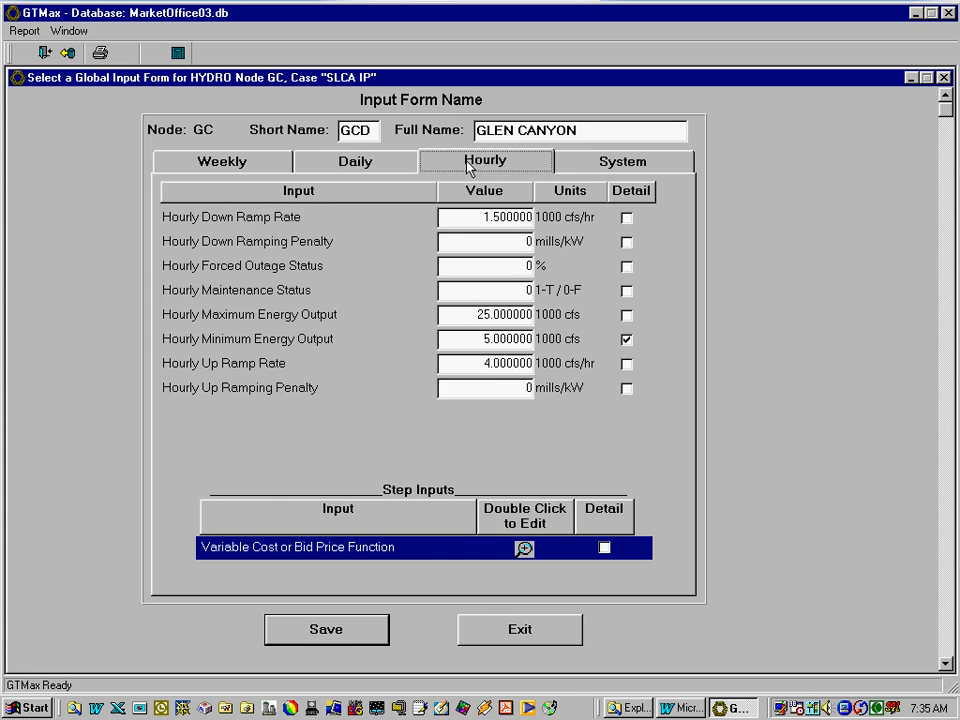
left_click(575, 170)
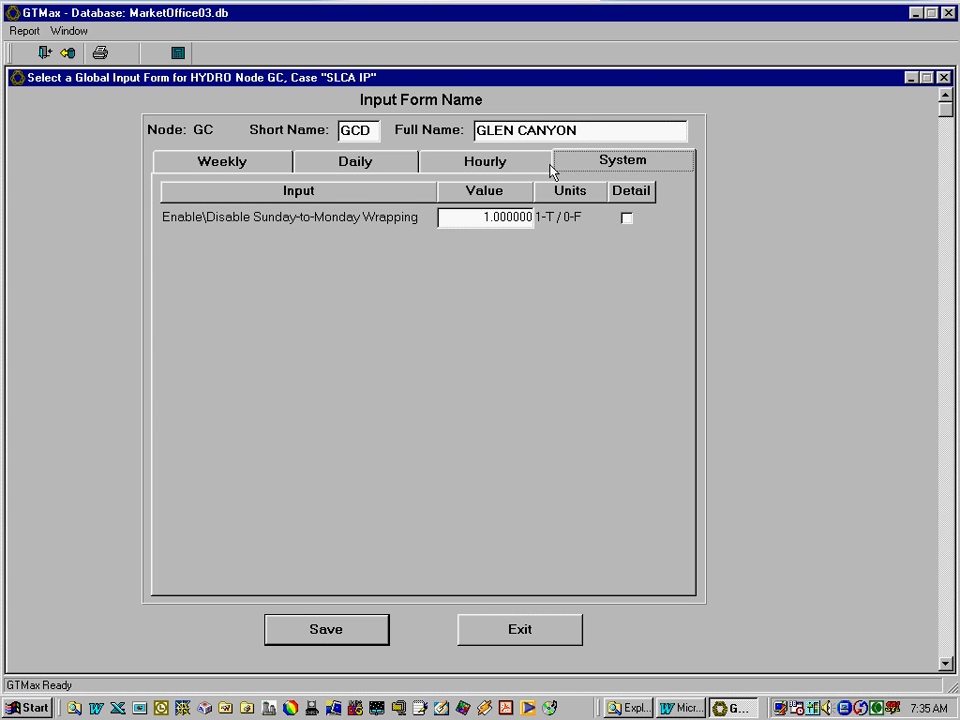
left_click(275, 168)
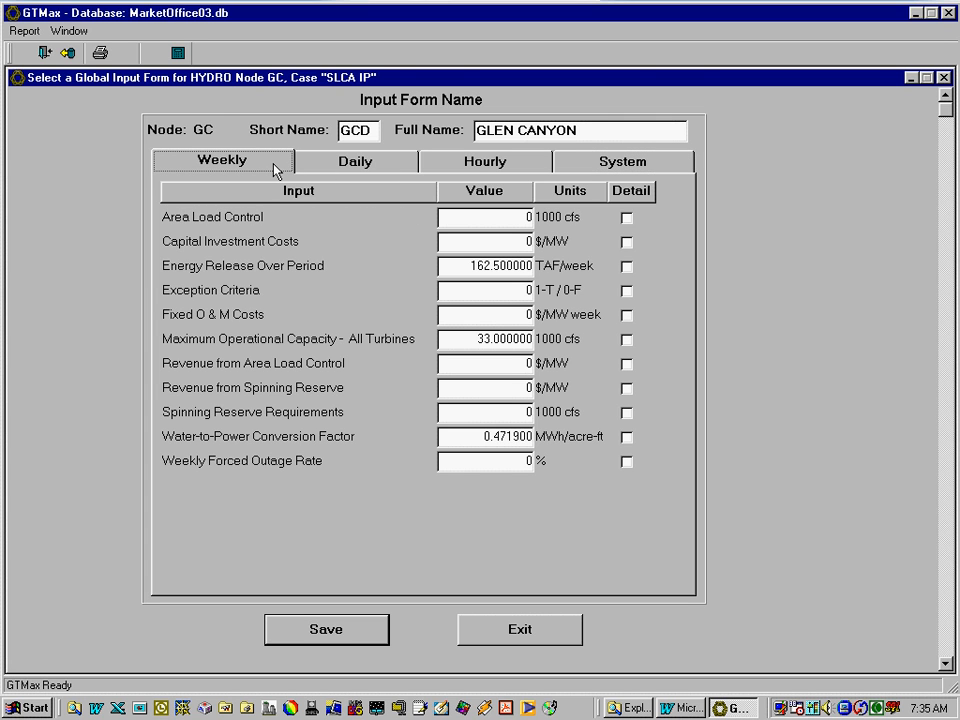
left_click(364, 170)
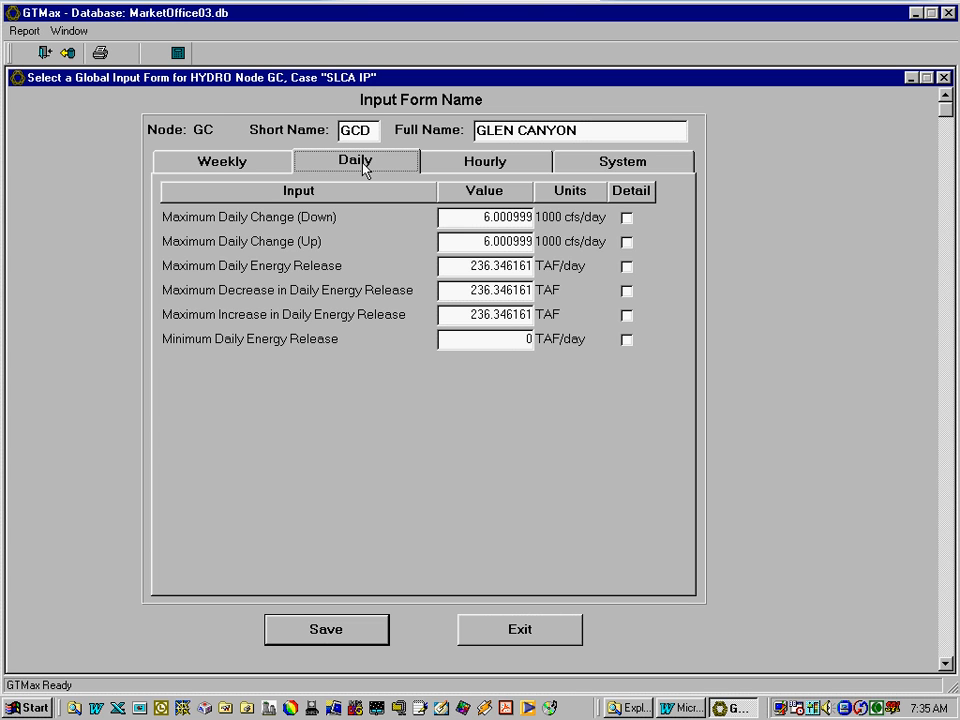
left_click(446, 170)
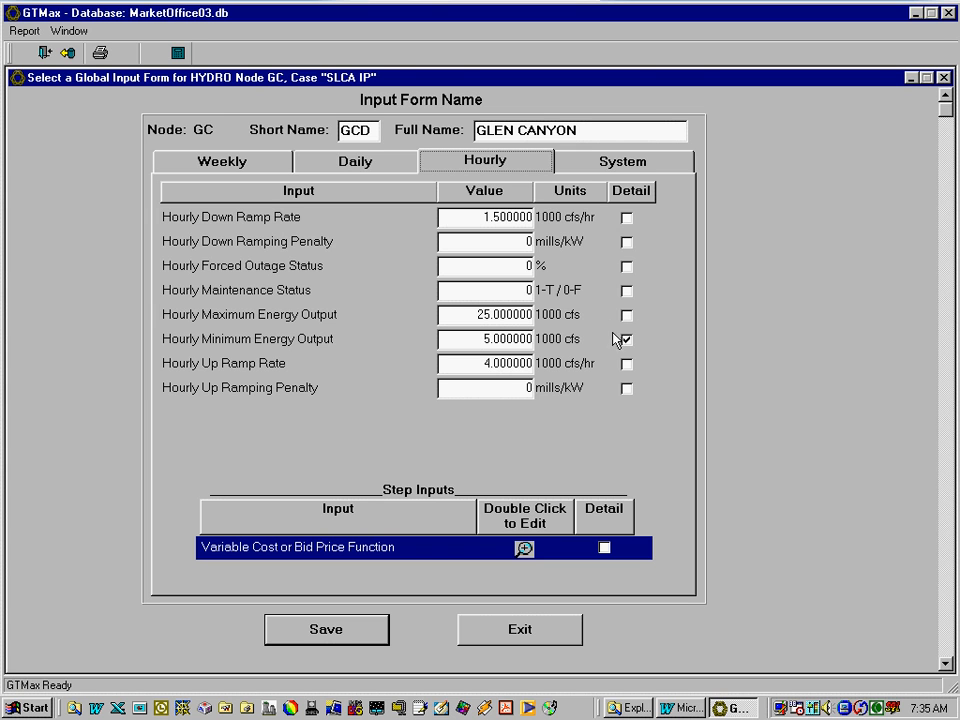
Retrieve Glen Canyon's detailed Hourly Minimum Energy Output data, inspect its summary statistics and enlarged chart, and return to the network map
double_click(418, 347)
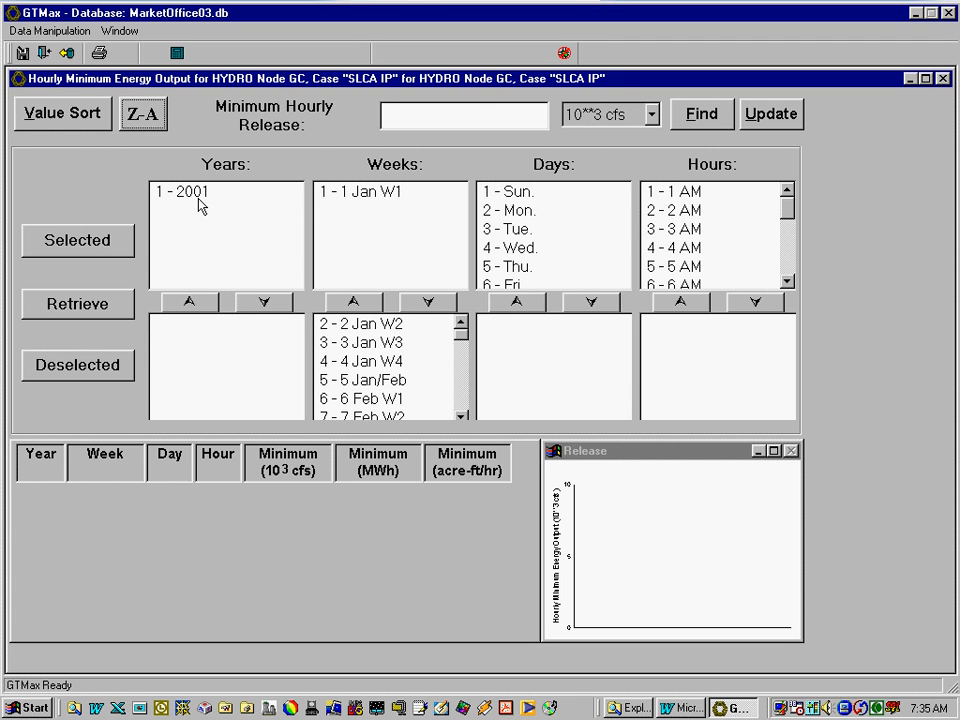
left_click(85, 316)
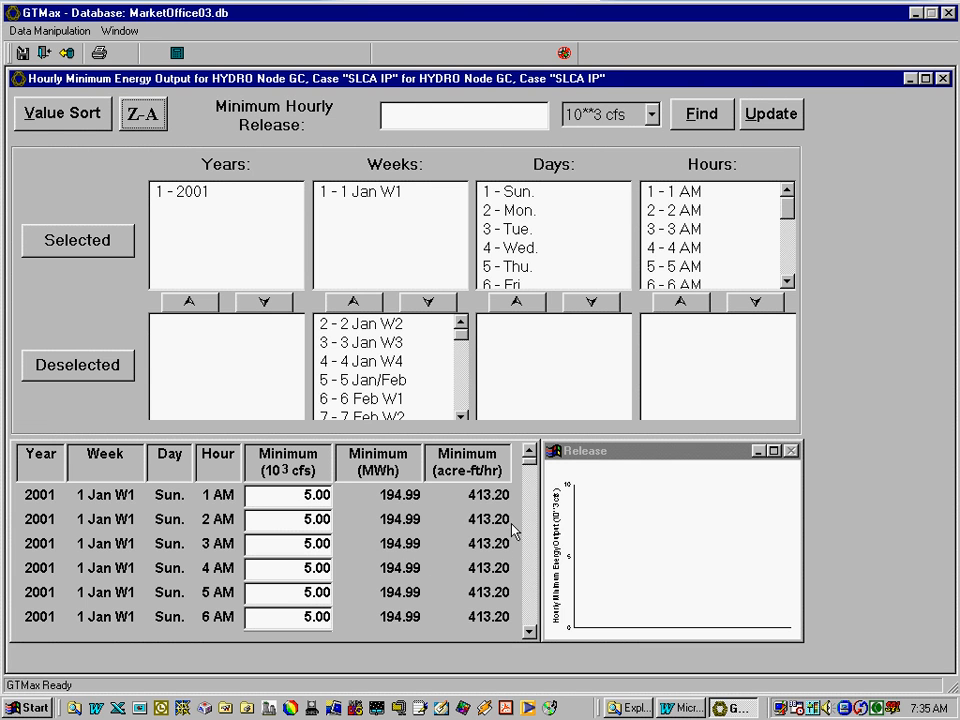
left_click_drag(530, 473, 535, 632)
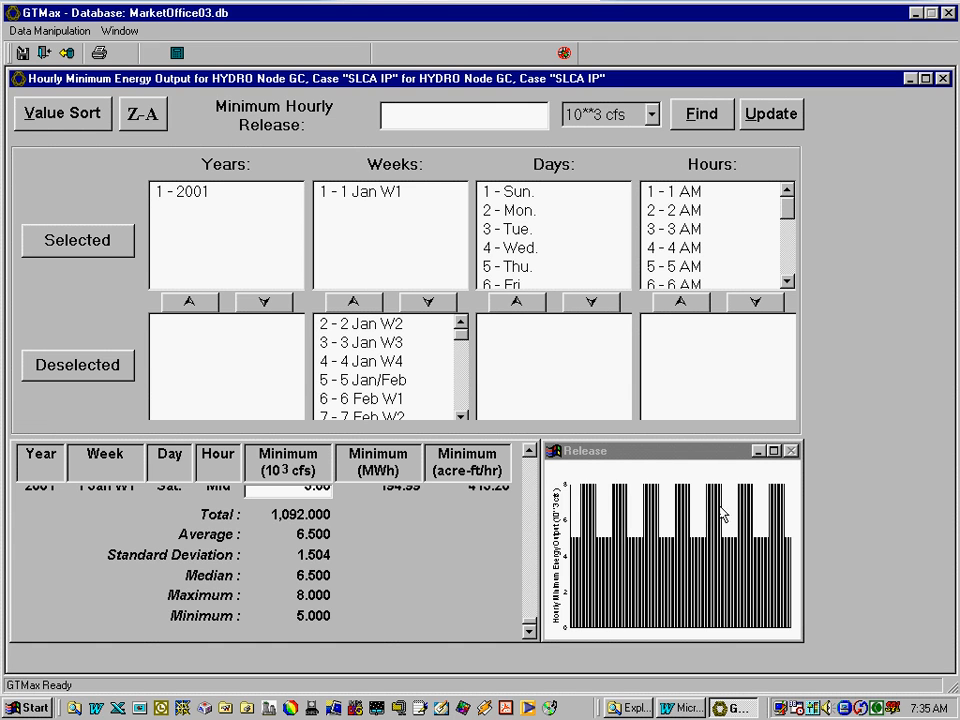
left_click(773, 451)
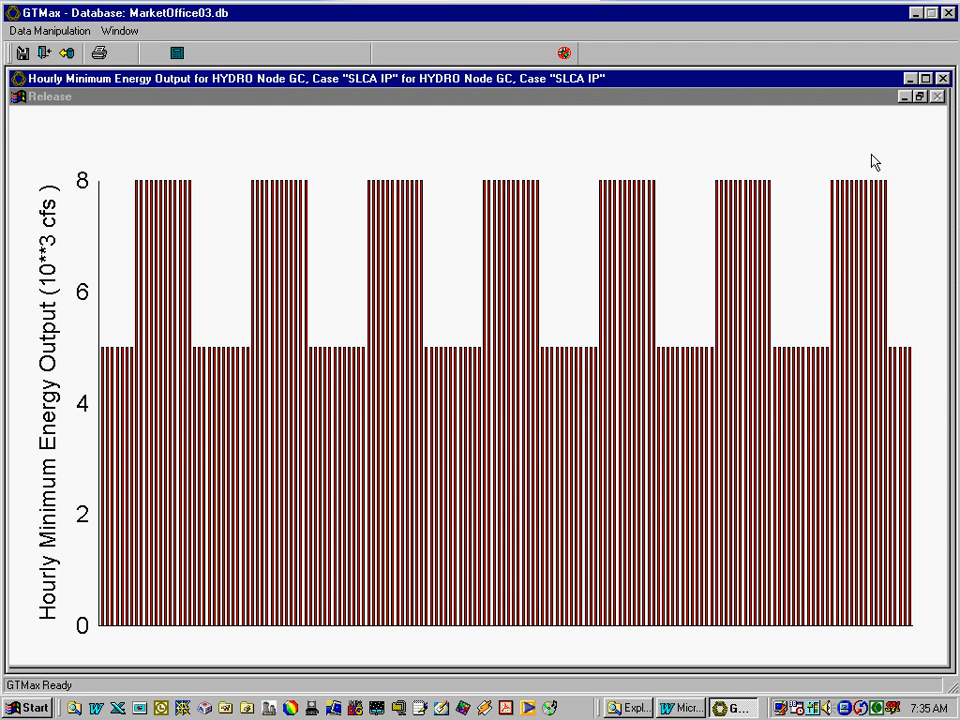
left_click(920, 96)
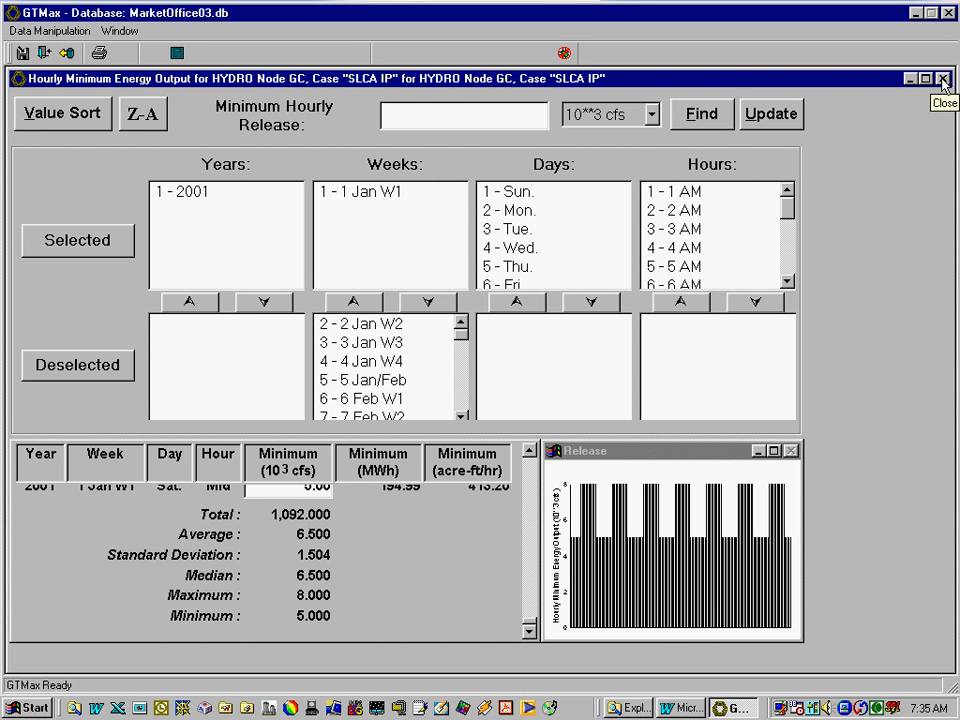
left_click(943, 78)
left_click(943, 78)
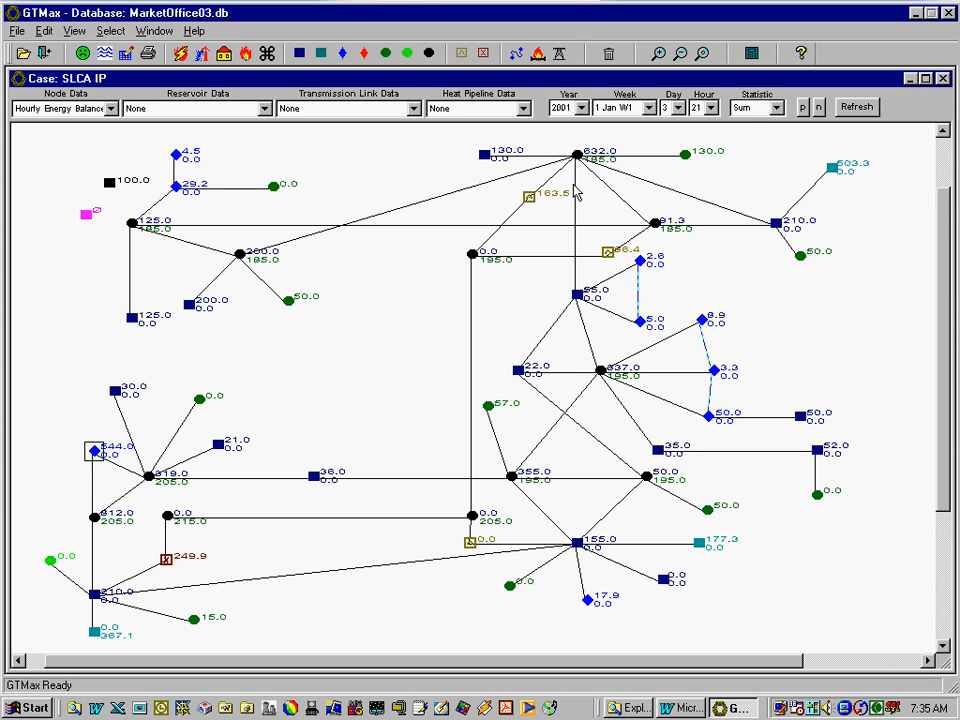
Open the input form of transmission link CH-FW and review its daily and hourly inputs, including both Capacity Benefit Margin rows
right_click(476, 335)
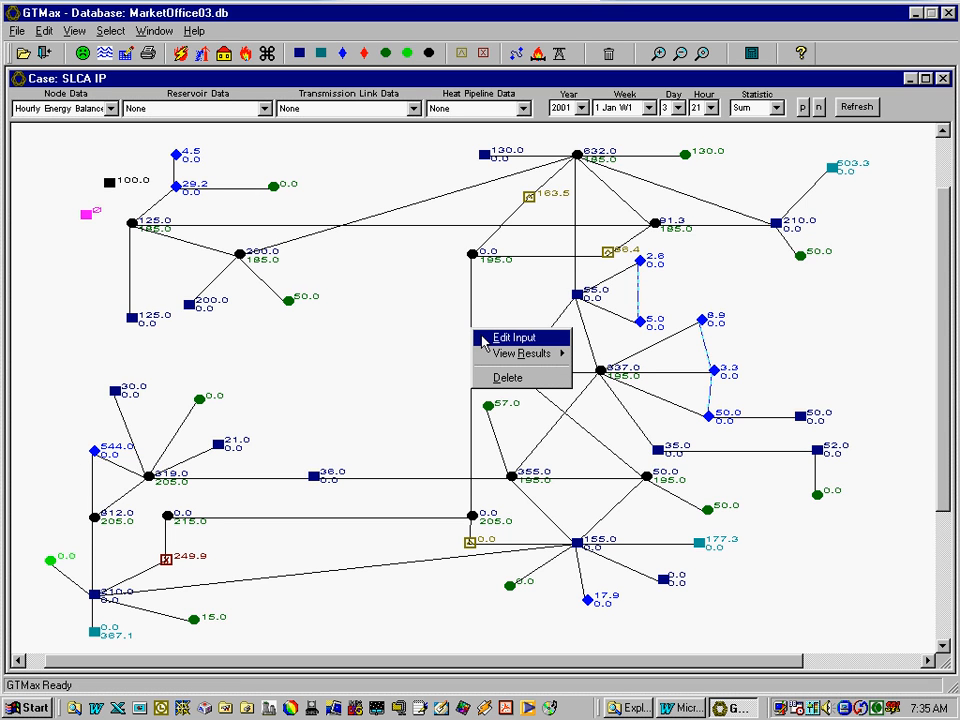
left_click(482, 338)
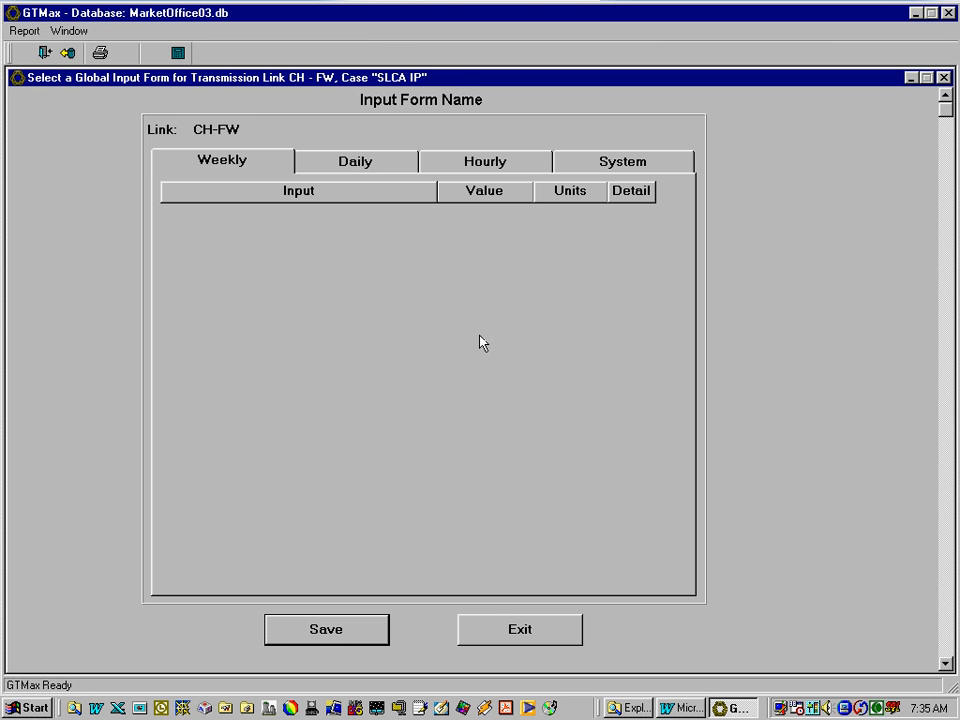
left_click(398, 164)
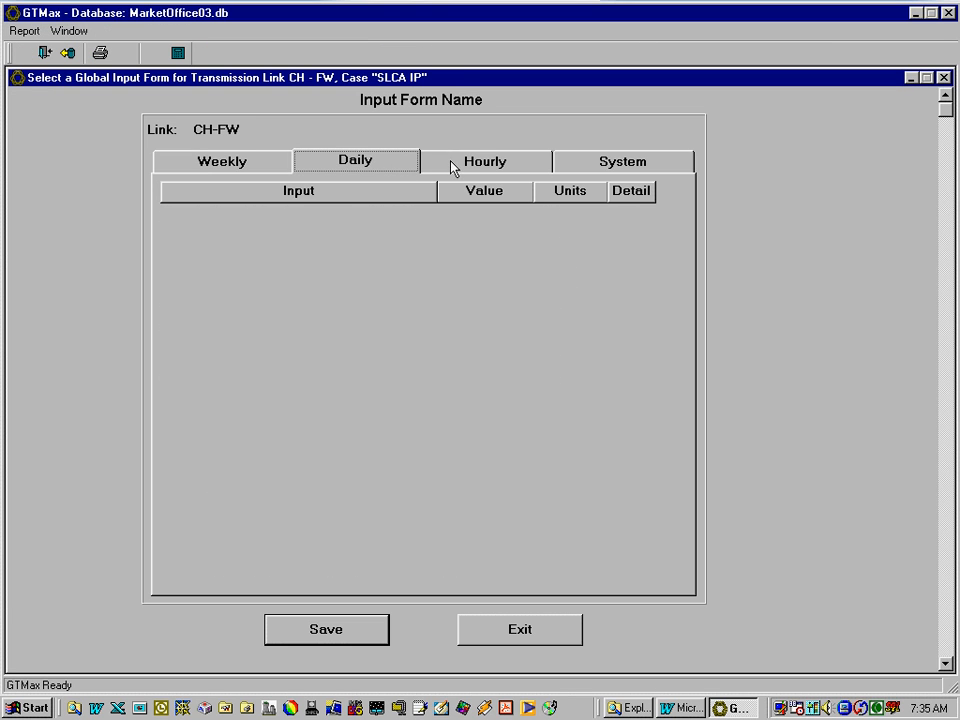
left_click(452, 167)
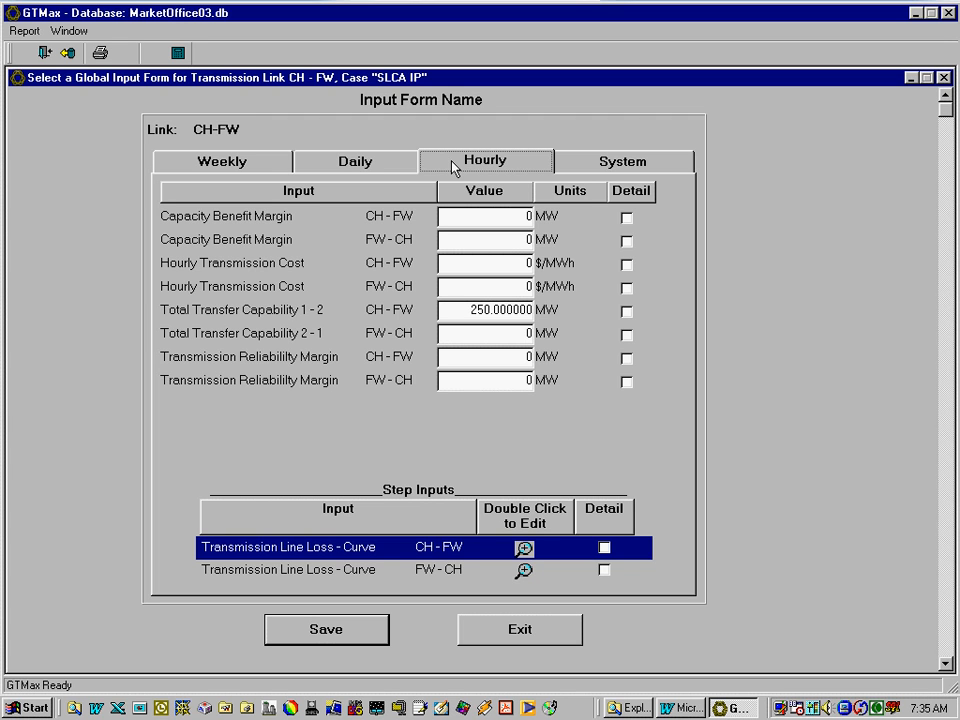
left_click(328, 225)
left_click(327, 243)
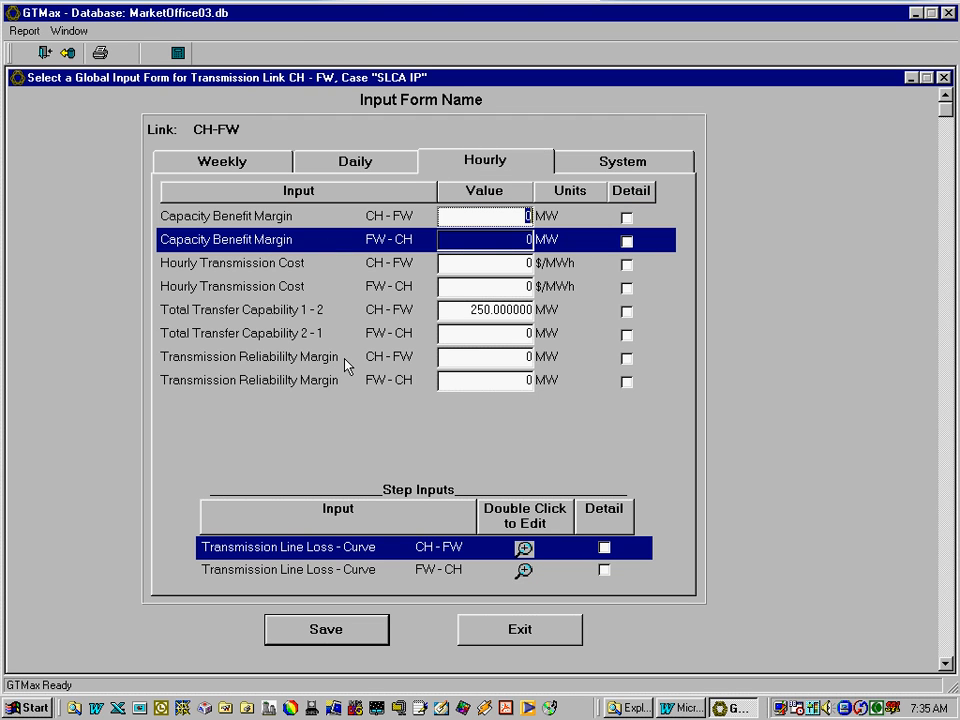
Open the CH-FW direction's Transmission Line Loss curve and add four steps to it
double_click(526, 551)
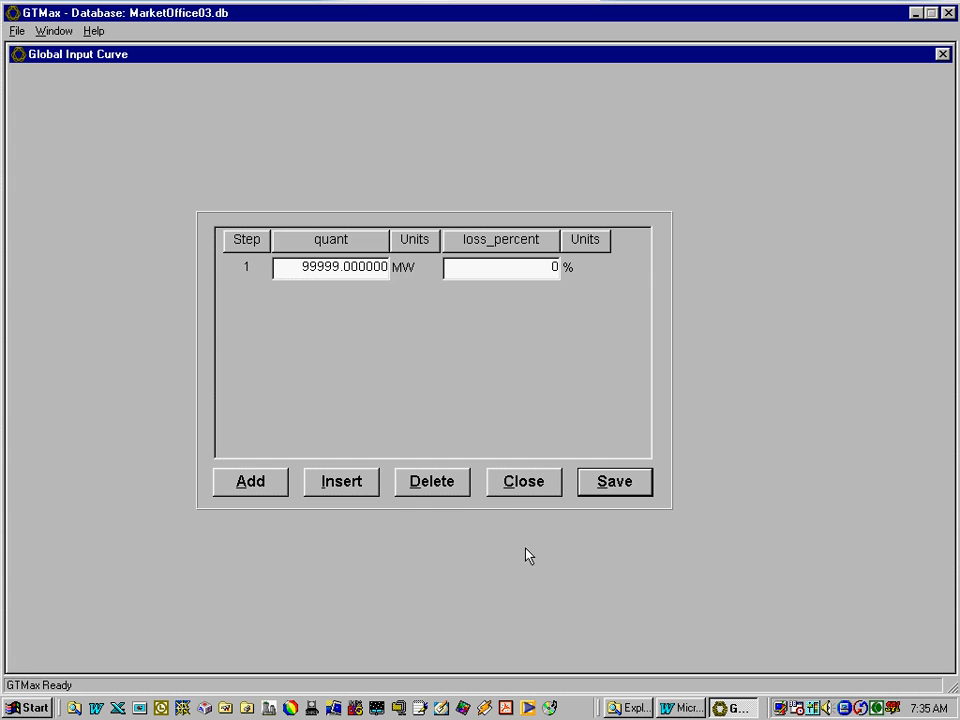
left_click(268, 484)
left_click(268, 486)
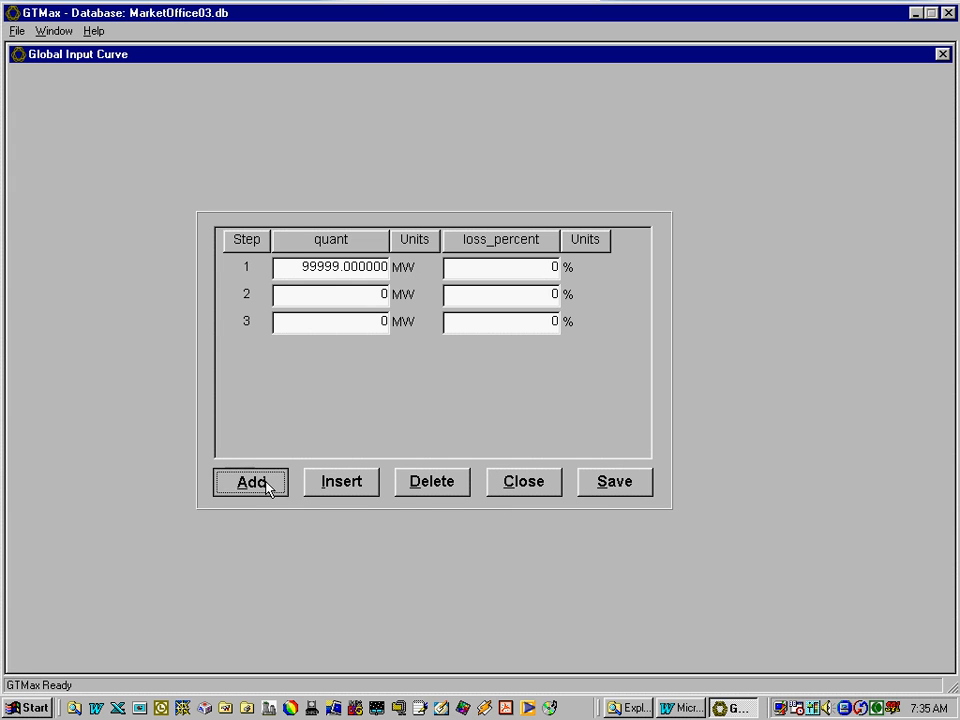
left_click(268, 486)
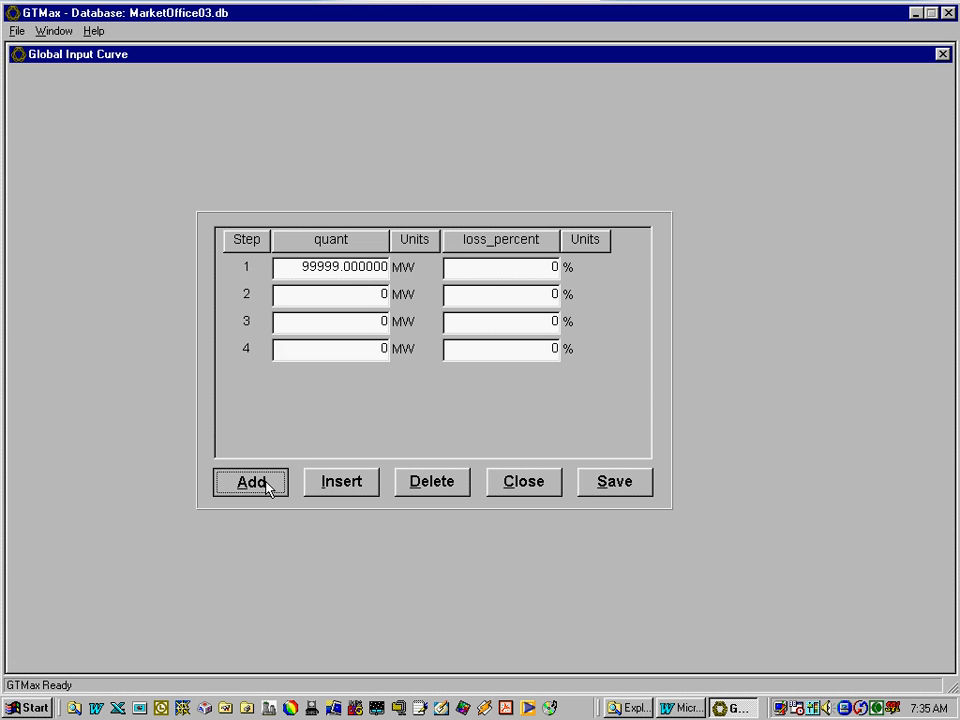
left_click(268, 486)
Delete step 5 from the line loss curve, save the curve, and exit the link's input form with changes saved
left_click(343, 382)
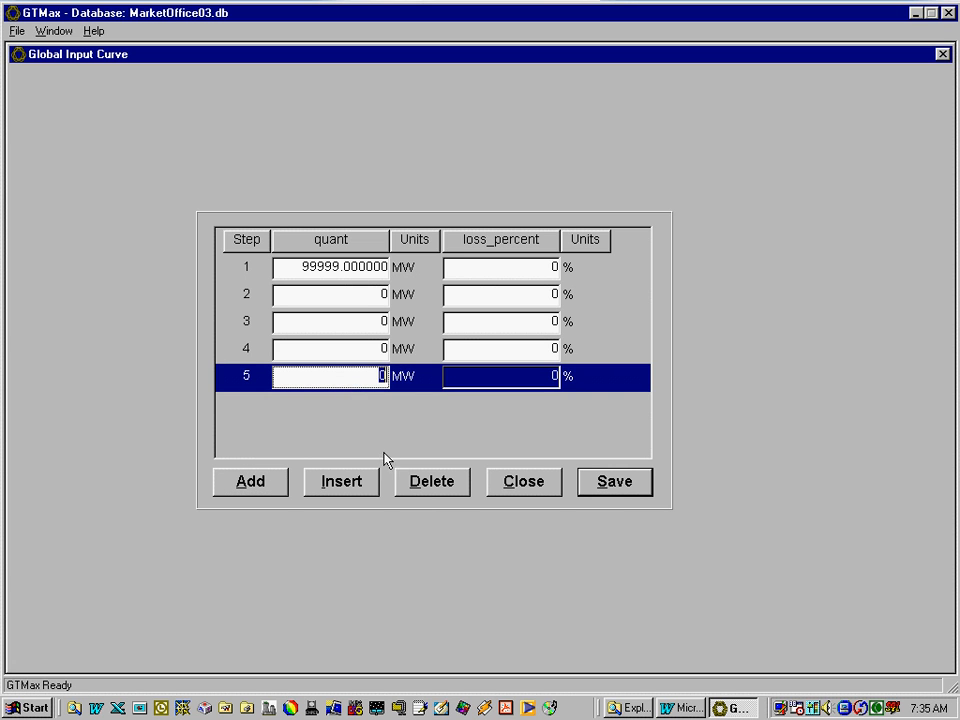
left_click(422, 488)
left_click(617, 490)
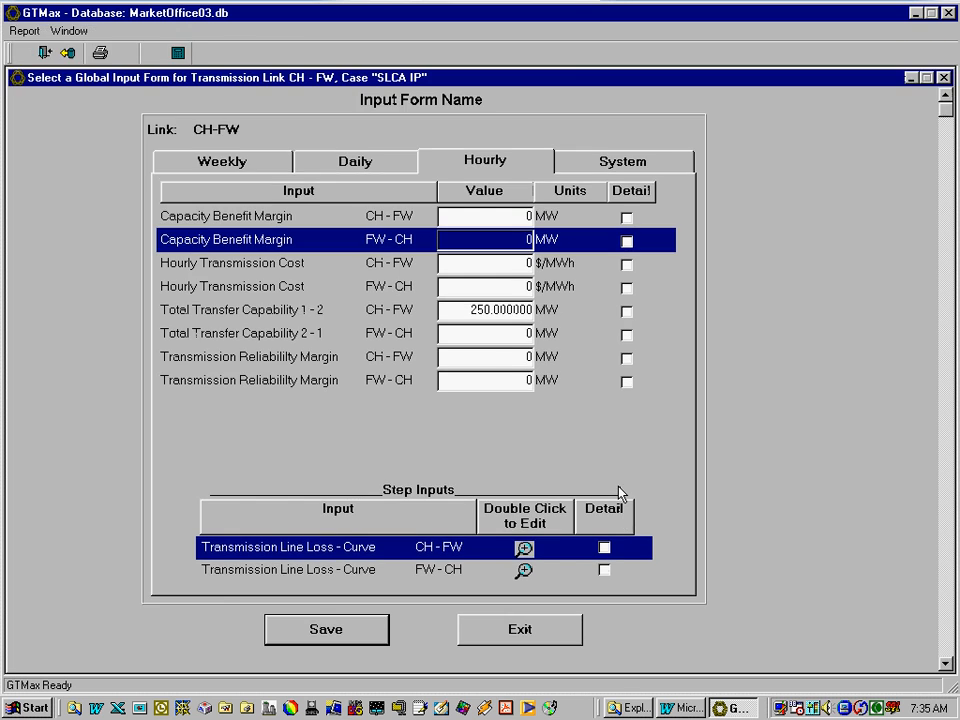
left_click(523, 628)
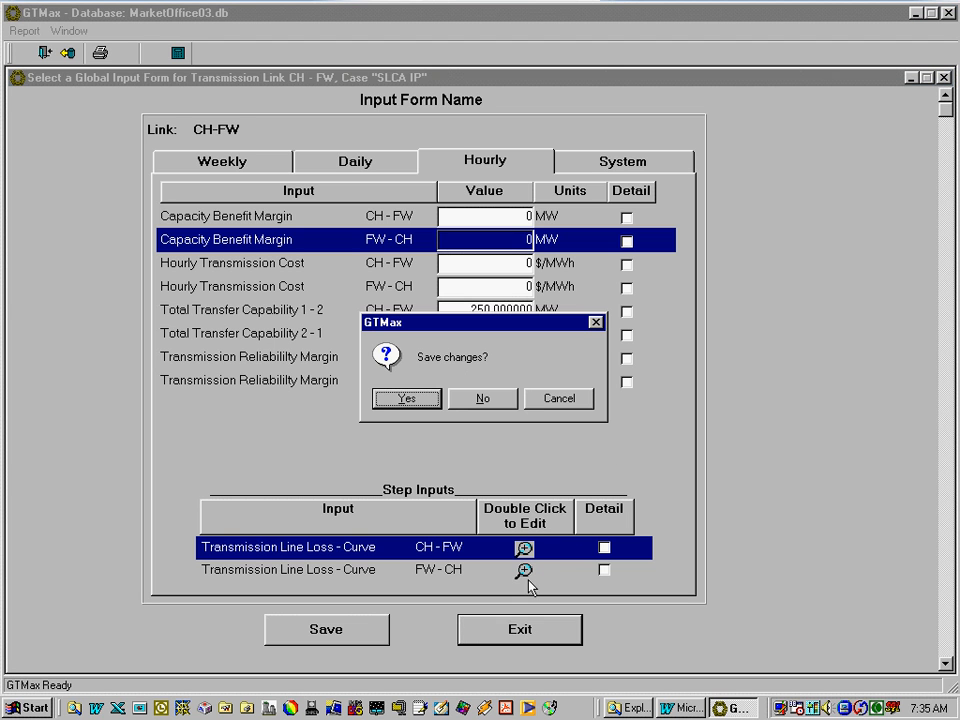
left_click(415, 405)
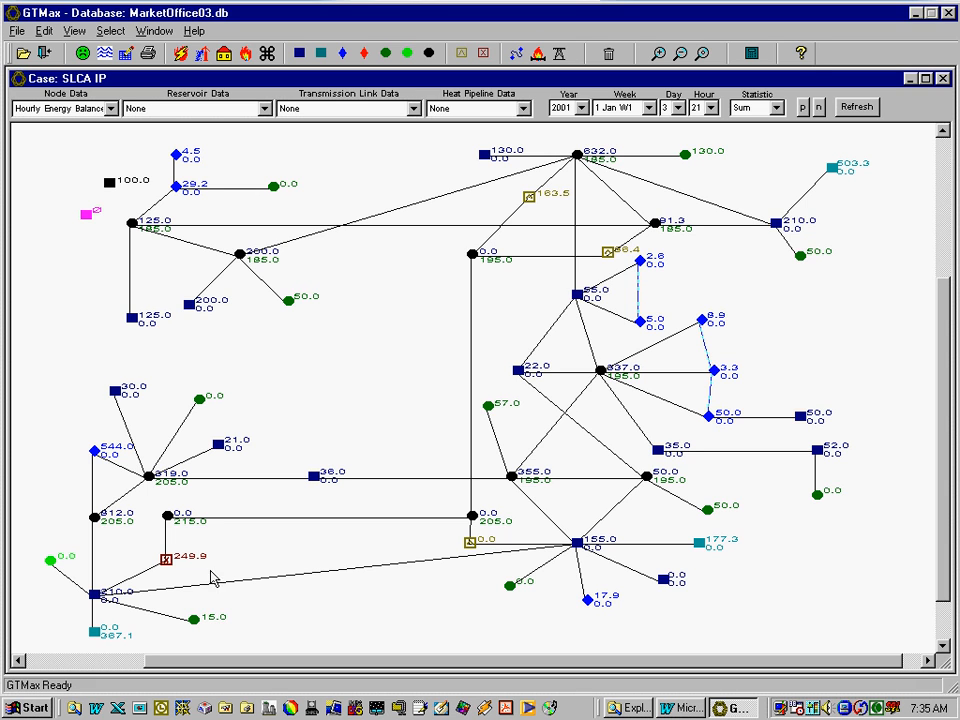
Open the input form of the Southwest spot market node SM and show its hourly inputs
left_click(93, 638)
right_click(93, 638)
left_click(150, 642)
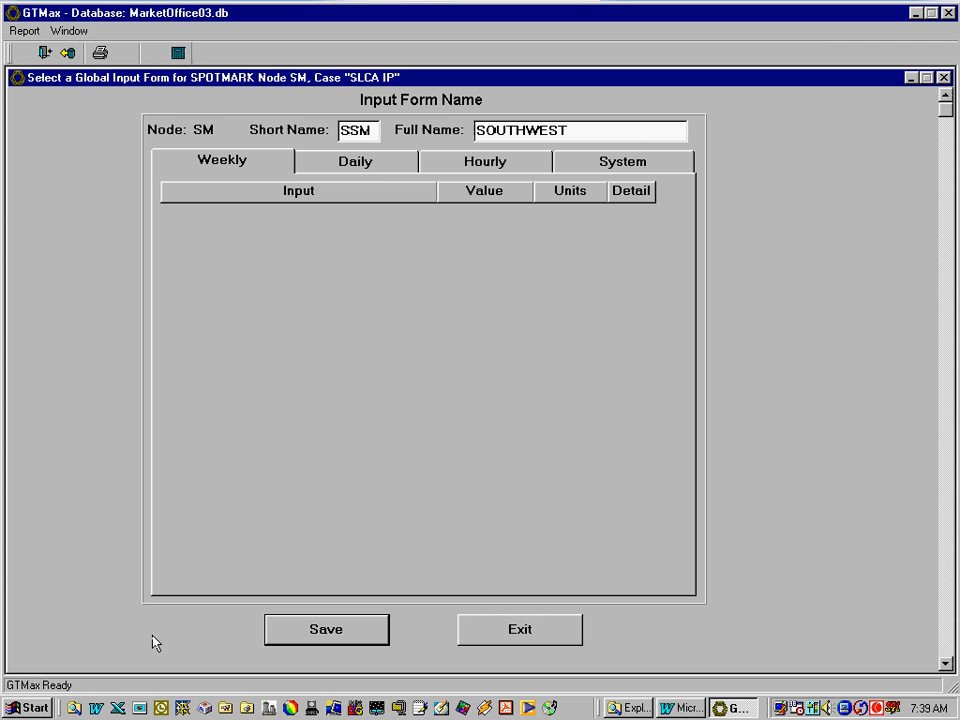
left_click(453, 172)
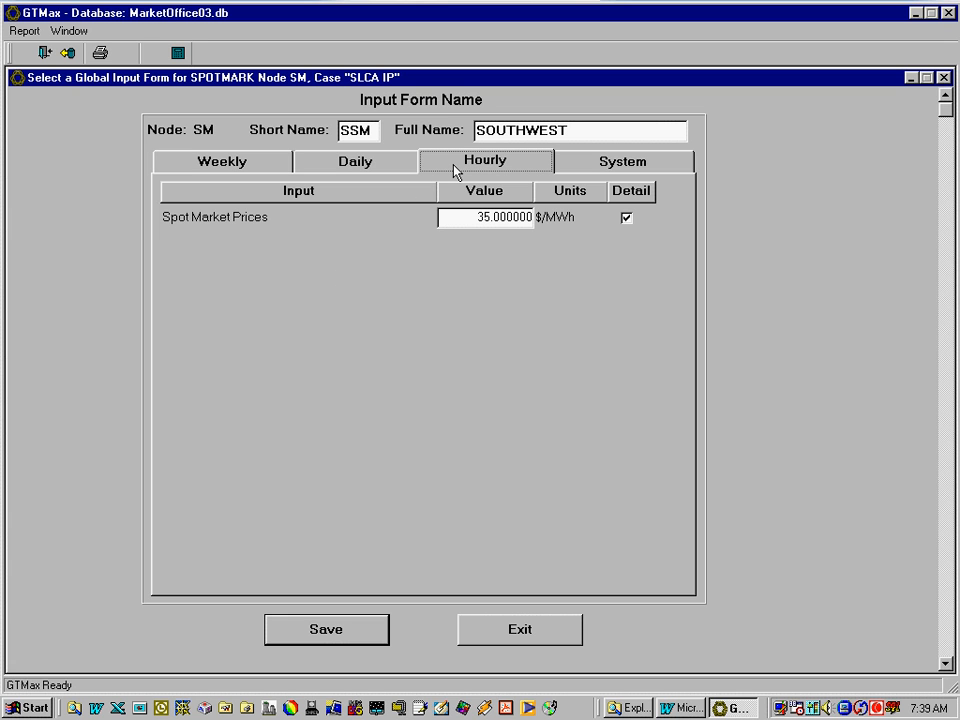
Retrieve the detailed hourly Spot Market Prices for node SM, look through the table, and examine the enlarged price chart
left_click(403, 220)
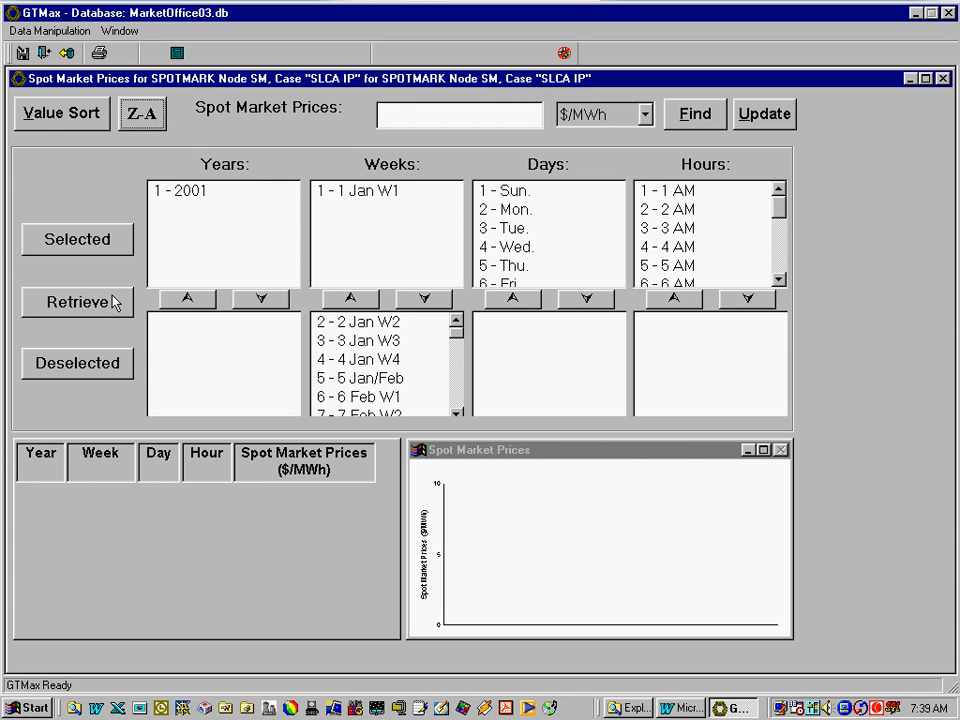
left_click(100, 305)
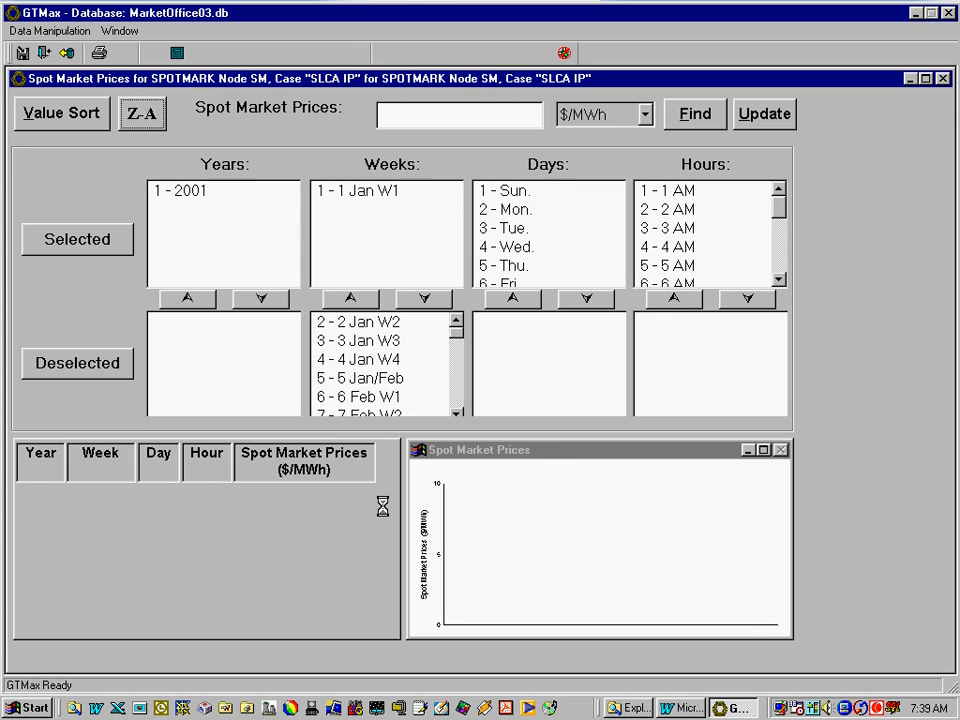
left_click_drag(389, 459, 389, 555)
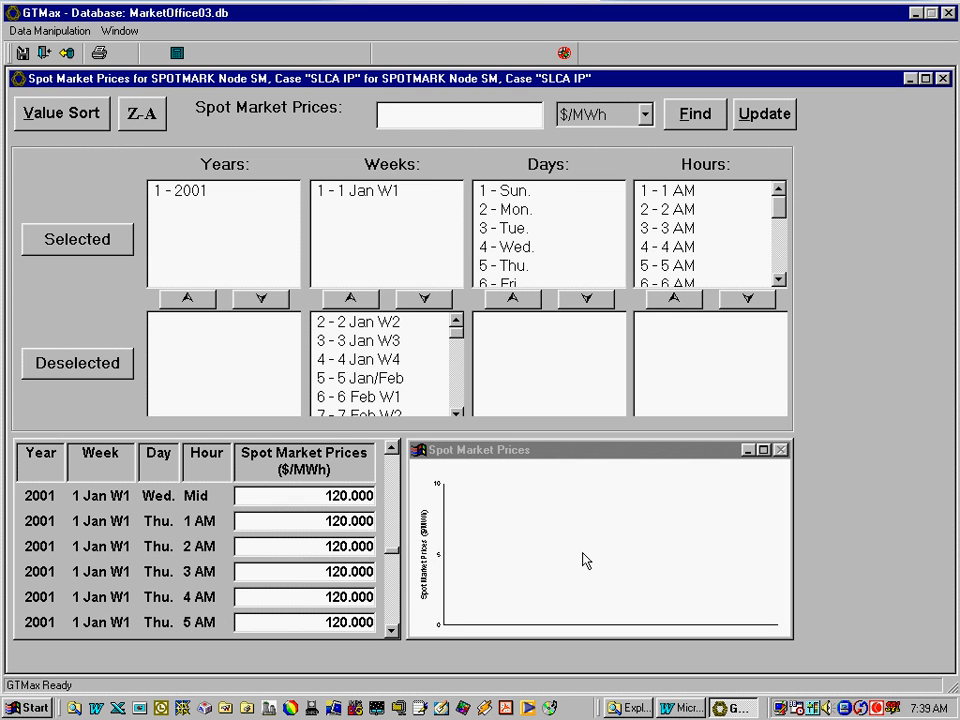
left_click(762, 449)
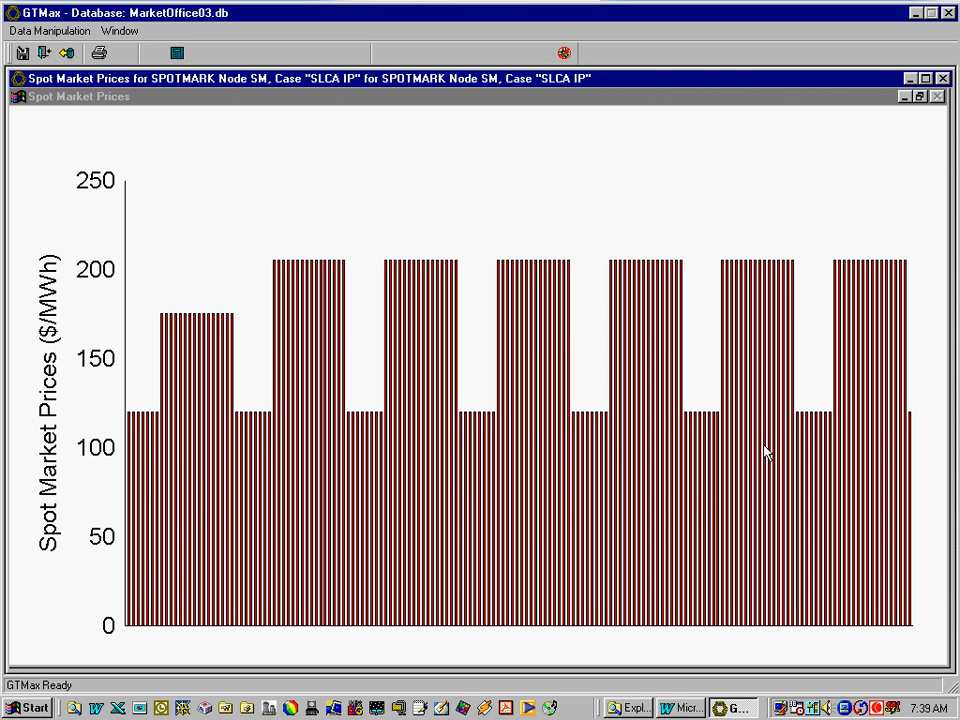
left_click(920, 96)
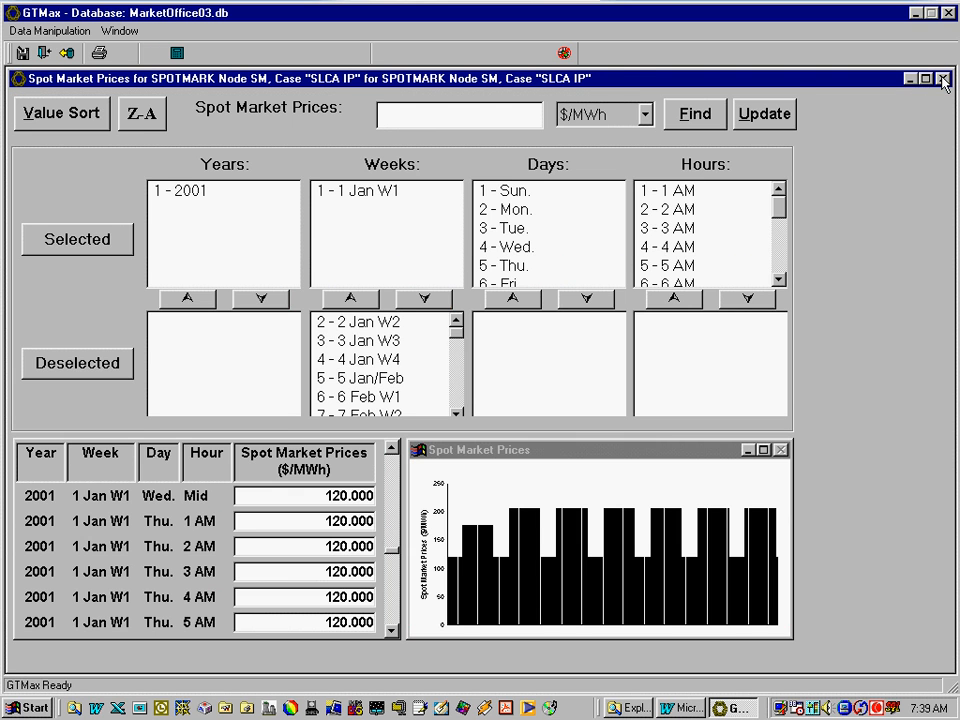